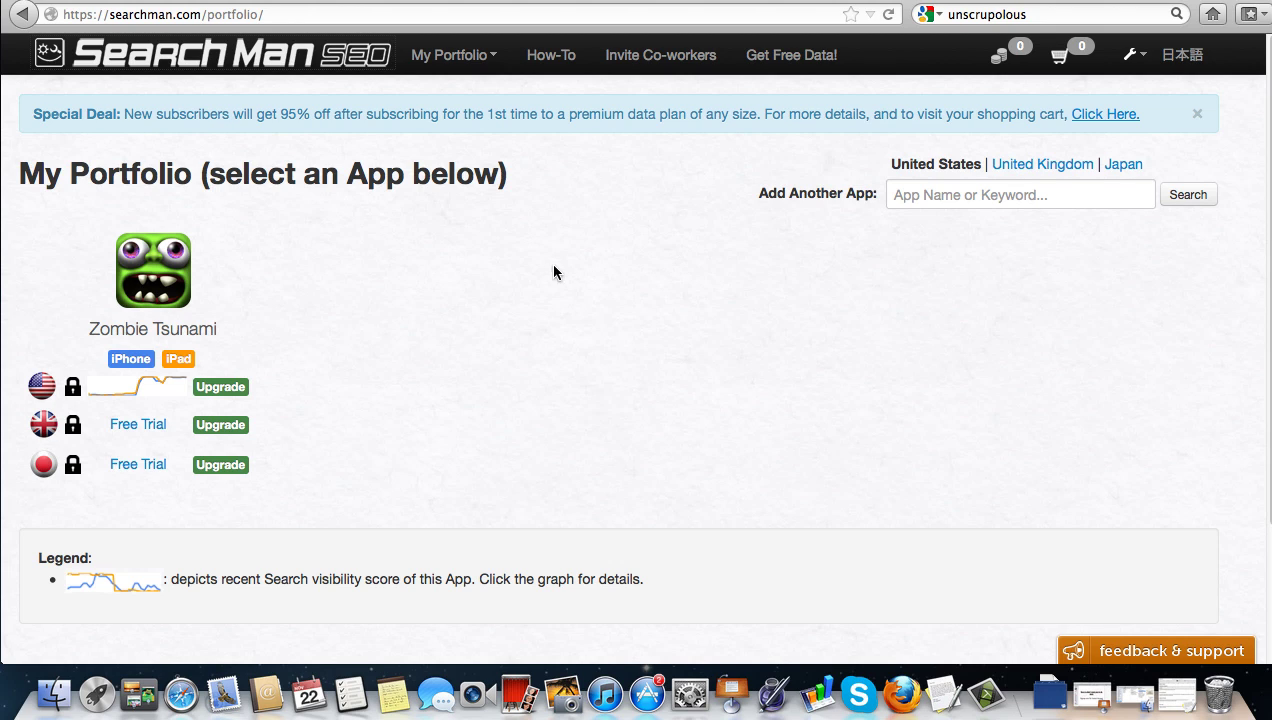
Open Zombie Tsunami's United States data and examine its iPhone keyword rankings, search volumes and trends against competitors.
click(135, 388)
scroll(753, 303, up, 1)
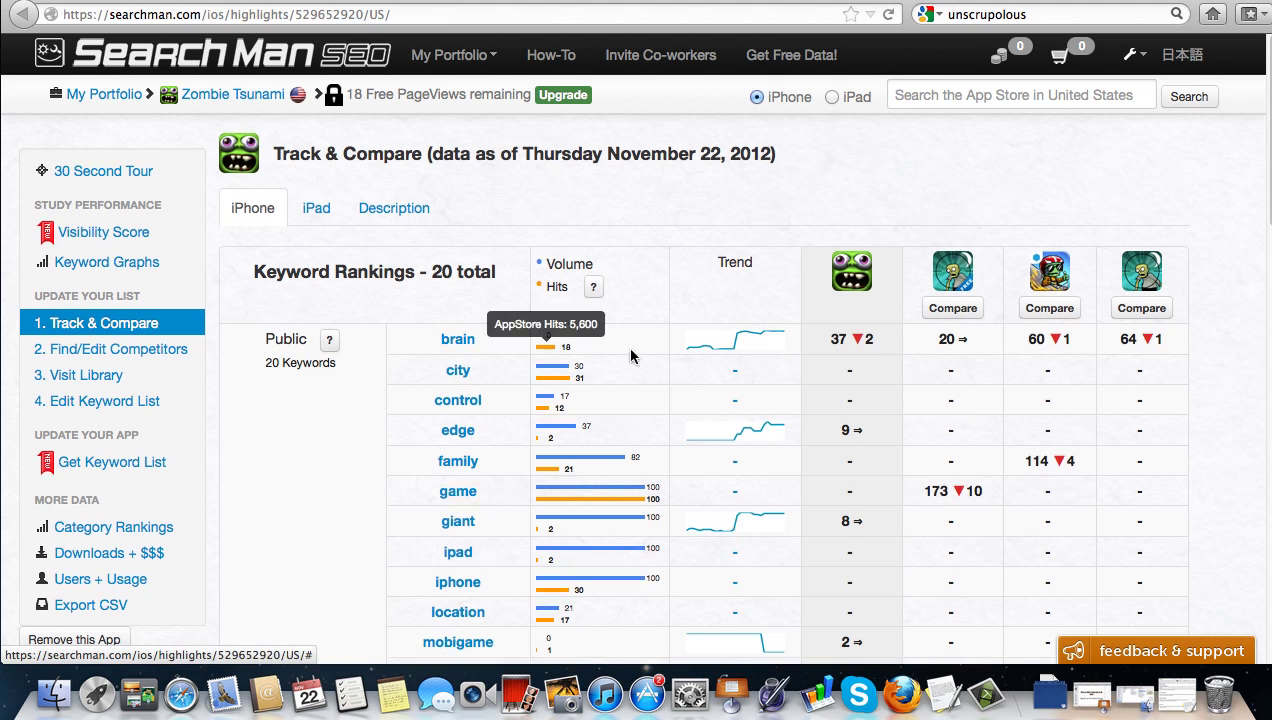
scroll(696, 349, down, 4)
scroll(734, 342, down, 1)
scroll(737, 340, down, 1)
scroll(738, 341, up, 3)
scroll(738, 341, down, 3)
scroll(742, 342, down, 3)
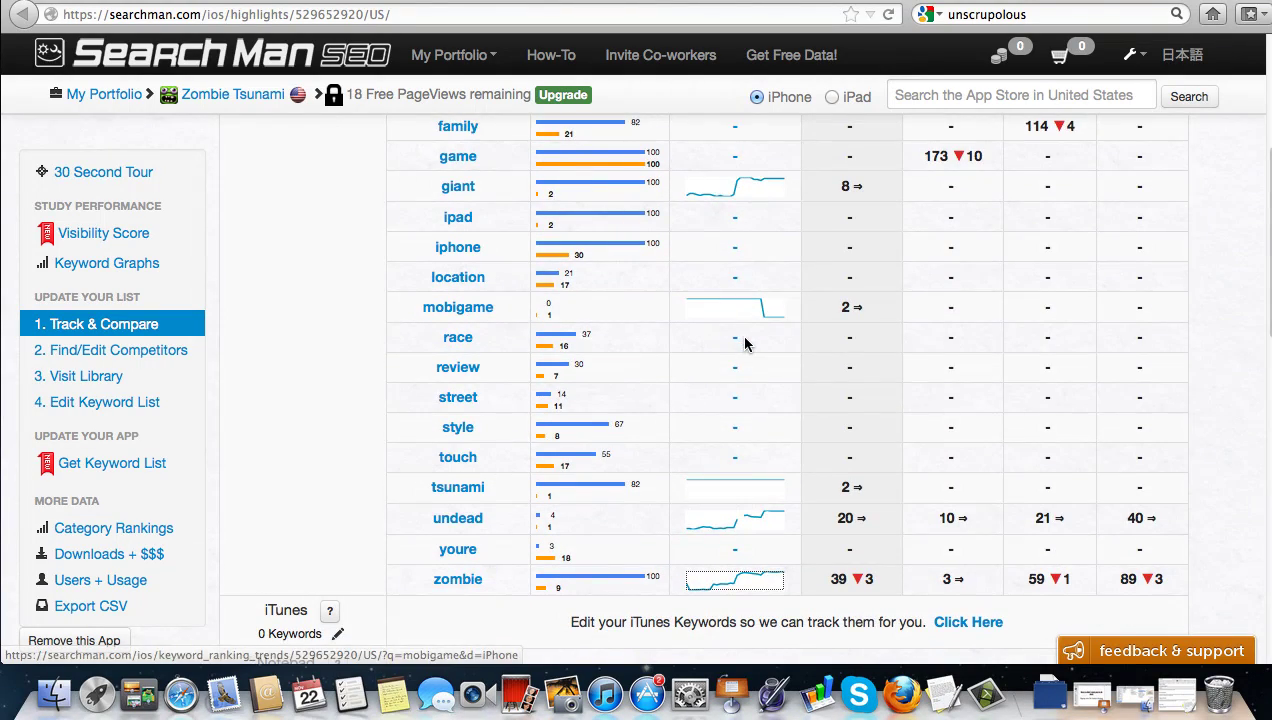
scroll(744, 384, down, 1)
scroll(744, 384, up, 9)
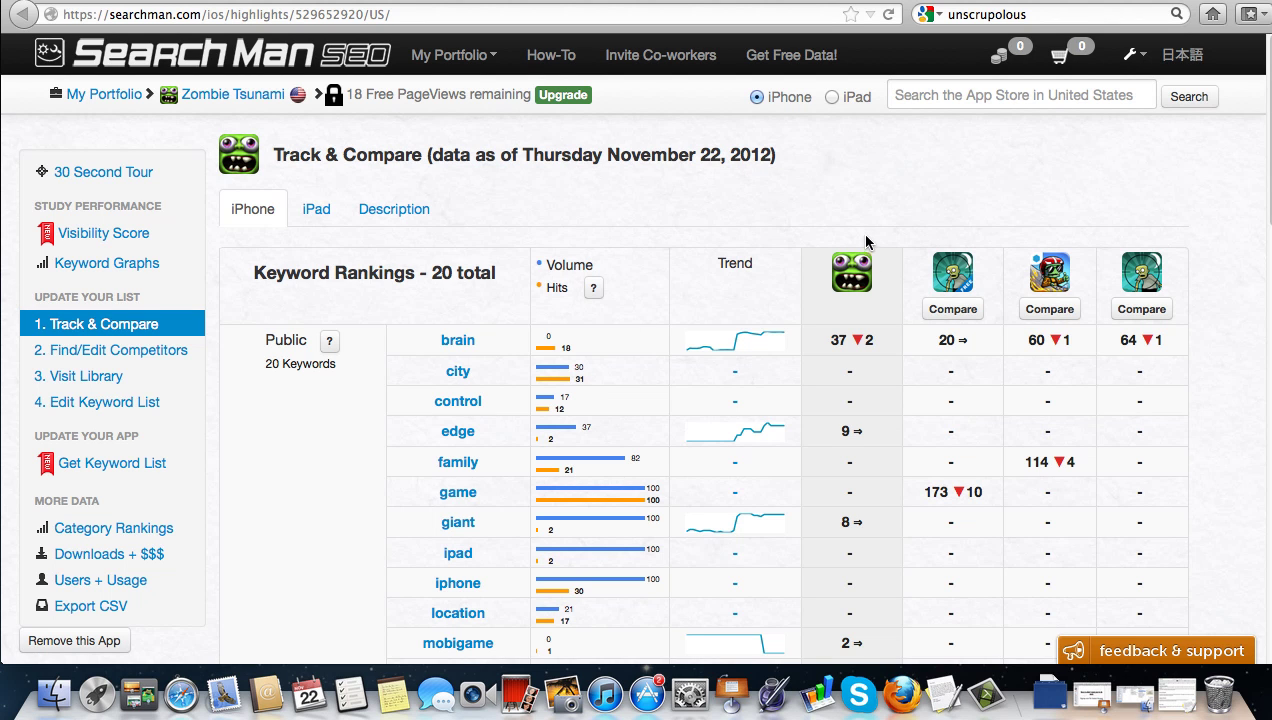
Open the iPhone ranking trend graph for Zombie Tsunami's "zombie" keyword in the United States.
scroll(846, 248, down, 1)
scroll(647, 406, down, 10)
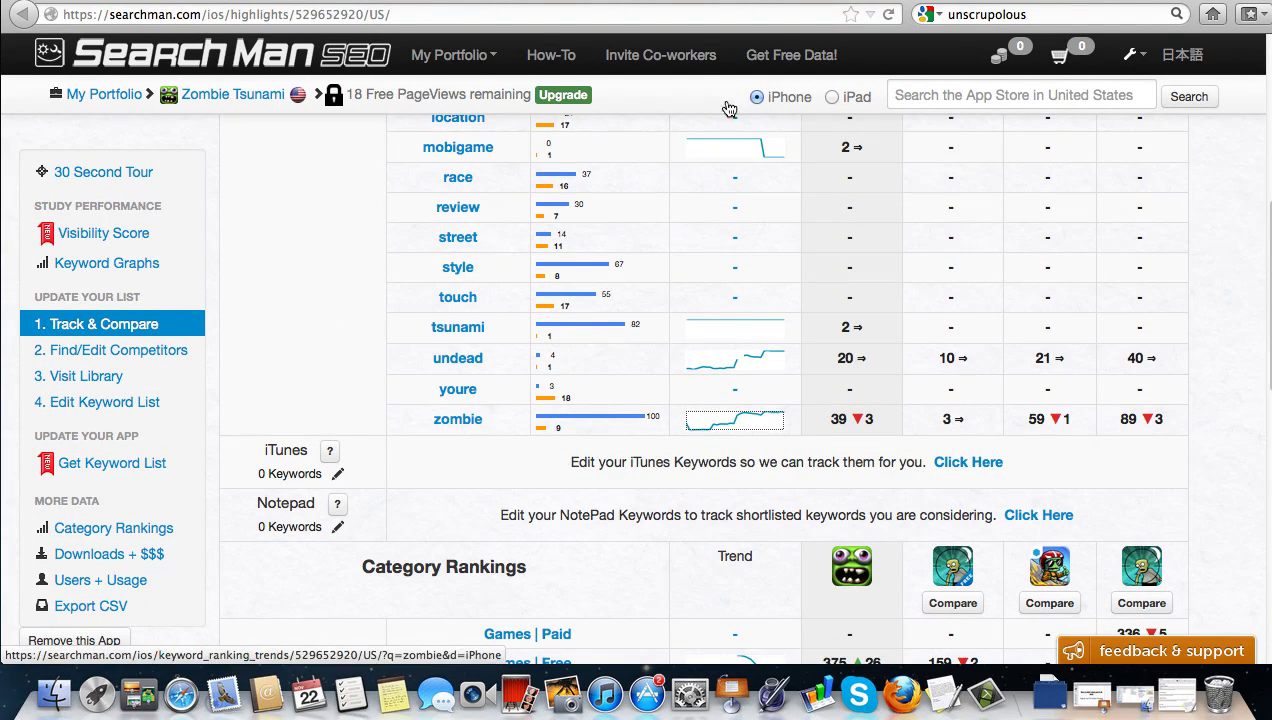
click(735, 420)
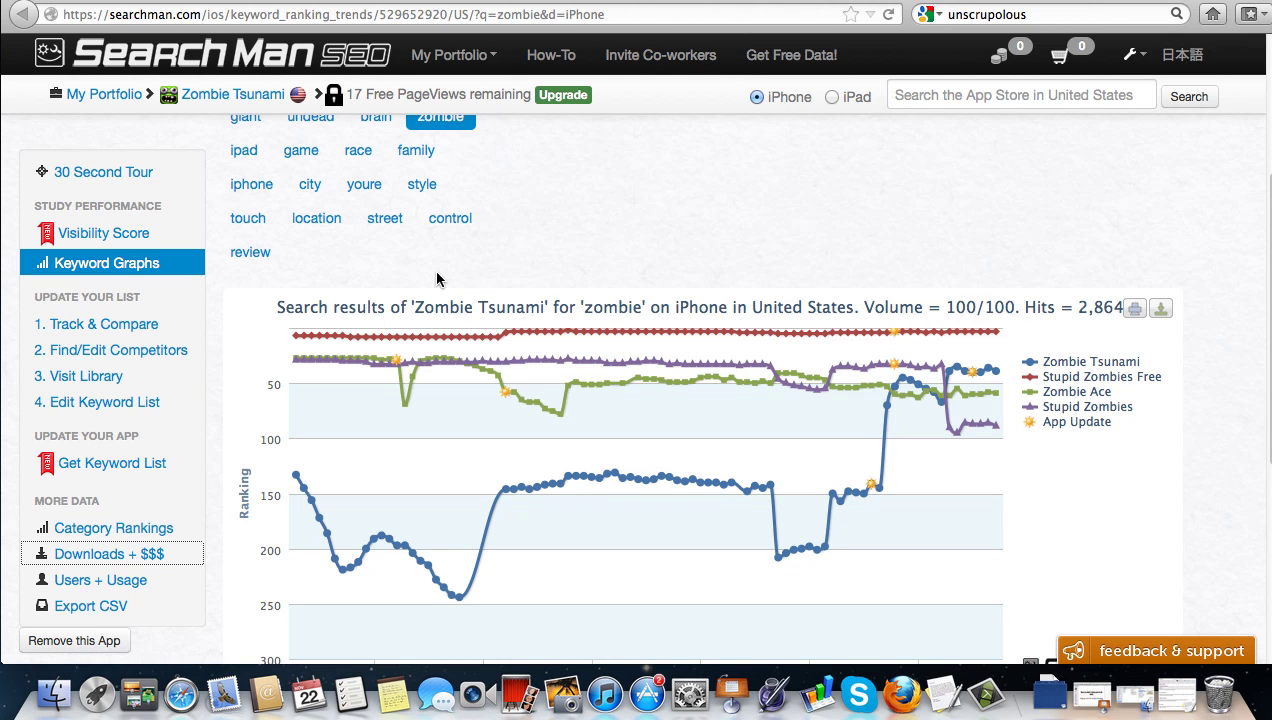
scroll(606, 296, up, 5)
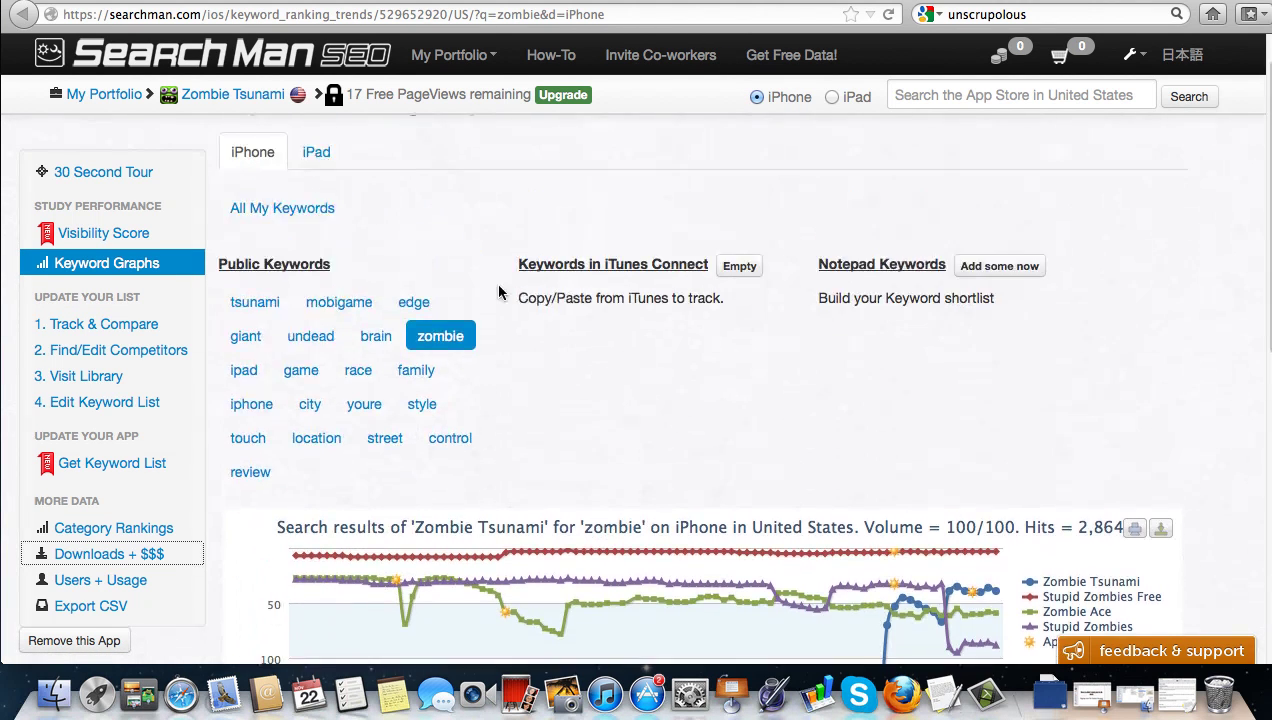
scroll(647, 351, down, 4)
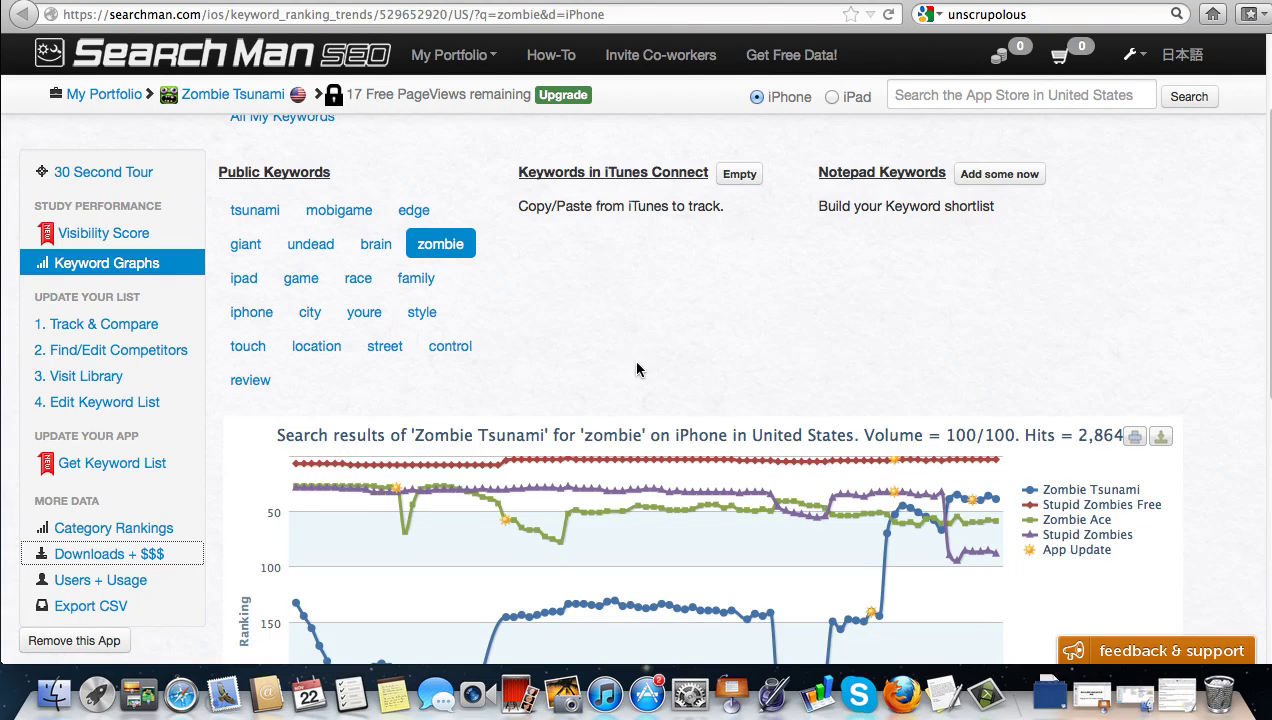
scroll(588, 502, down, 2)
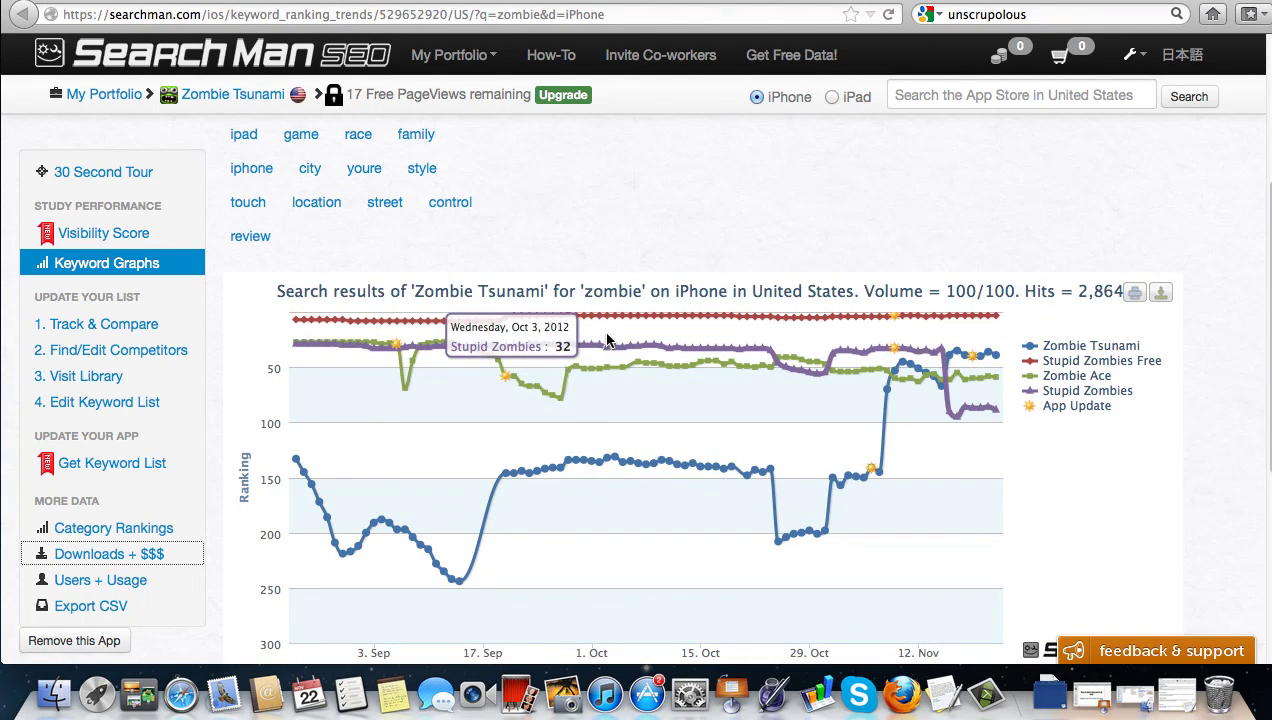
Examine the "zombie" ranking history of Zombie Tsunami, Stupid Zombies and Zombie Ace, including the points around app updates.
mouse_move(655, 320)
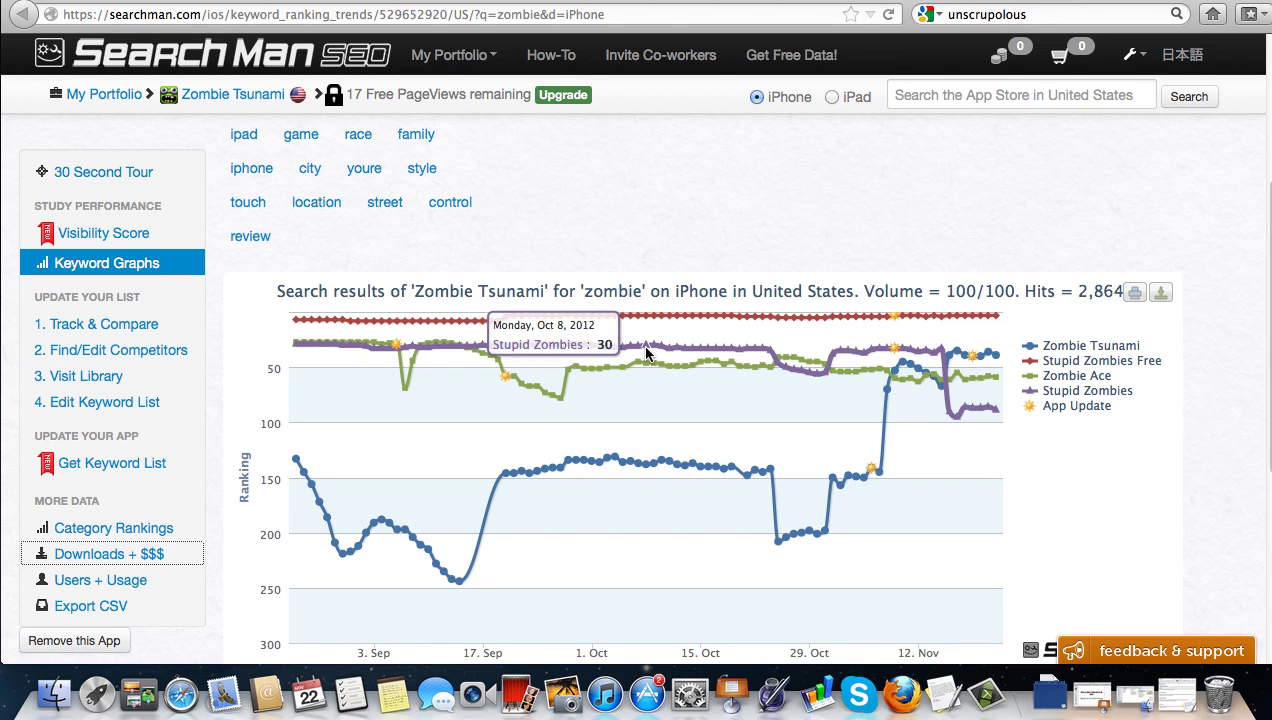
mouse_move(646, 369)
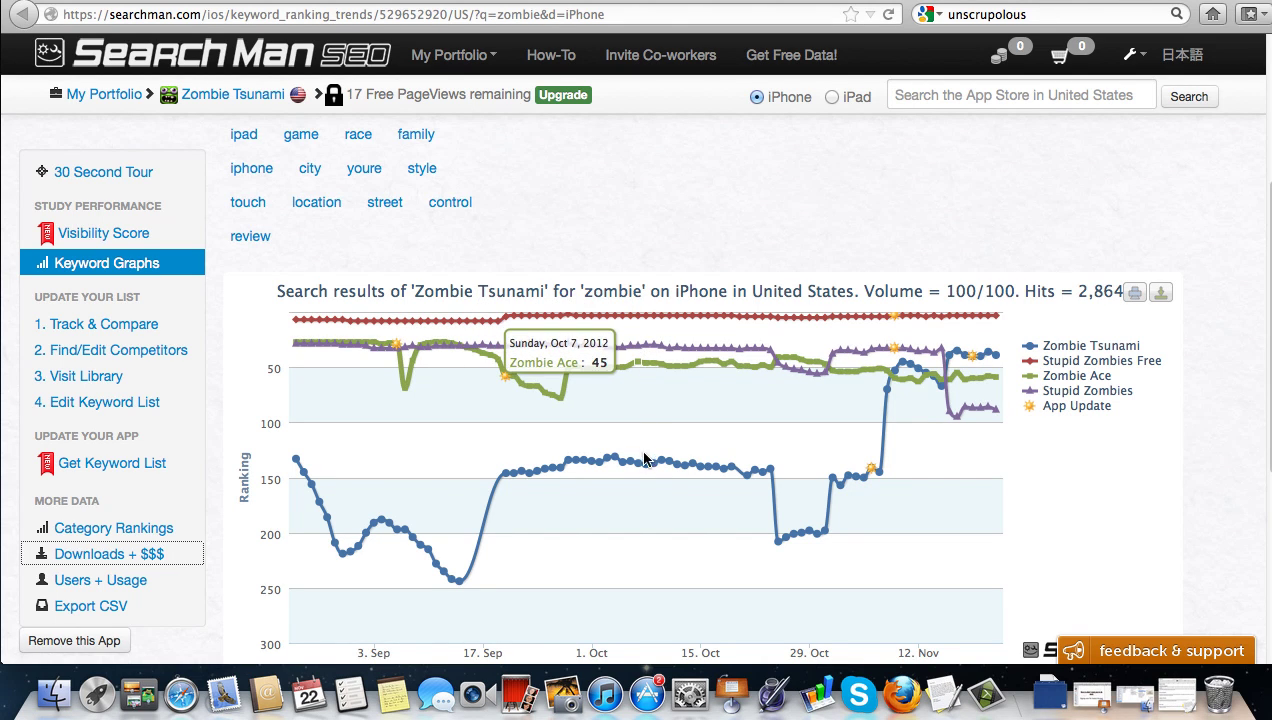
mouse_move(647, 470)
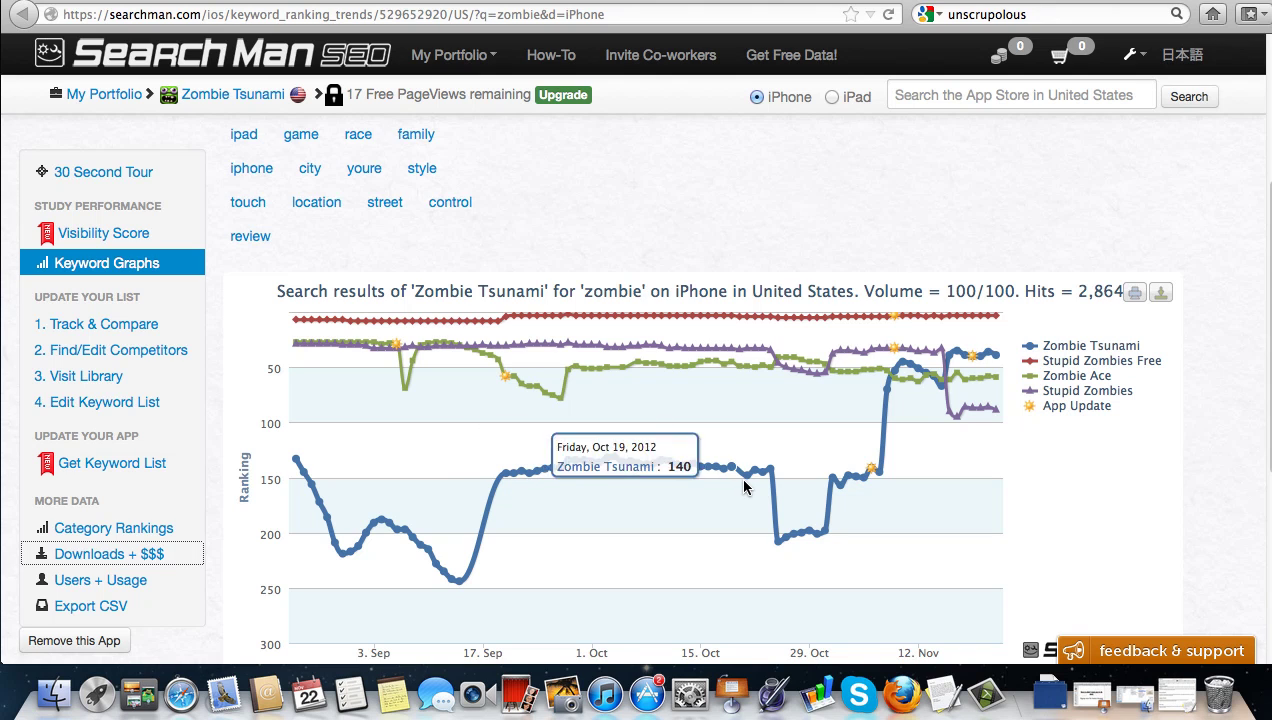
mouse_move(918, 373)
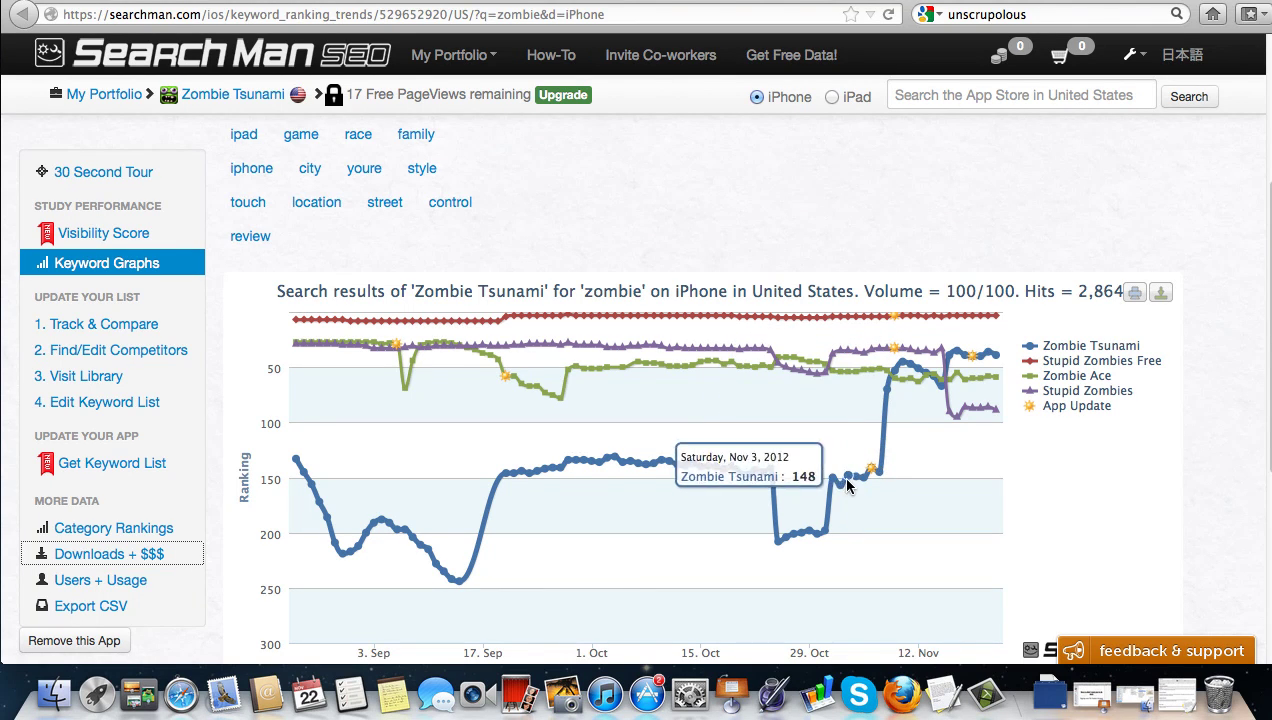
scroll(845, 495, down, 5)
scroll(846, 482, up, 6)
scroll(847, 483, down, 3)
scroll(846, 483, up, 2)
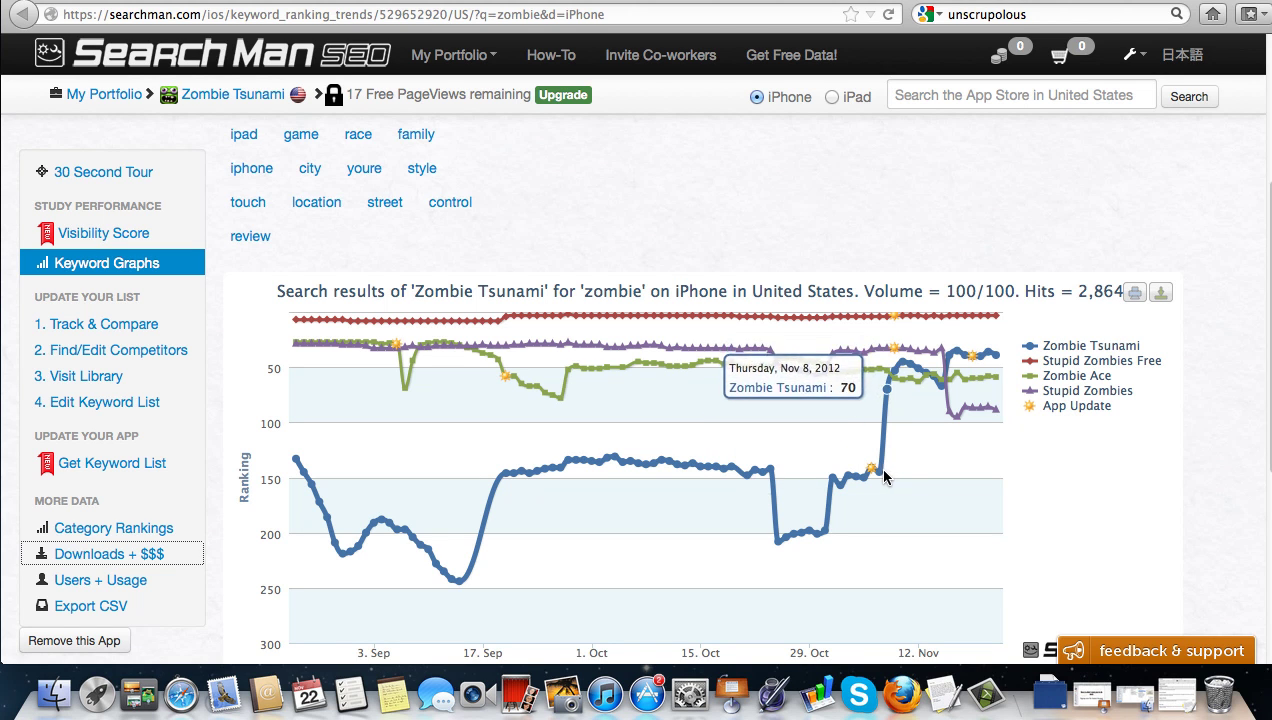
View the Downloads & Revenue Data page and examine its sample chart of worldwide downloads and updates.
scroll(268, 520, down, 2)
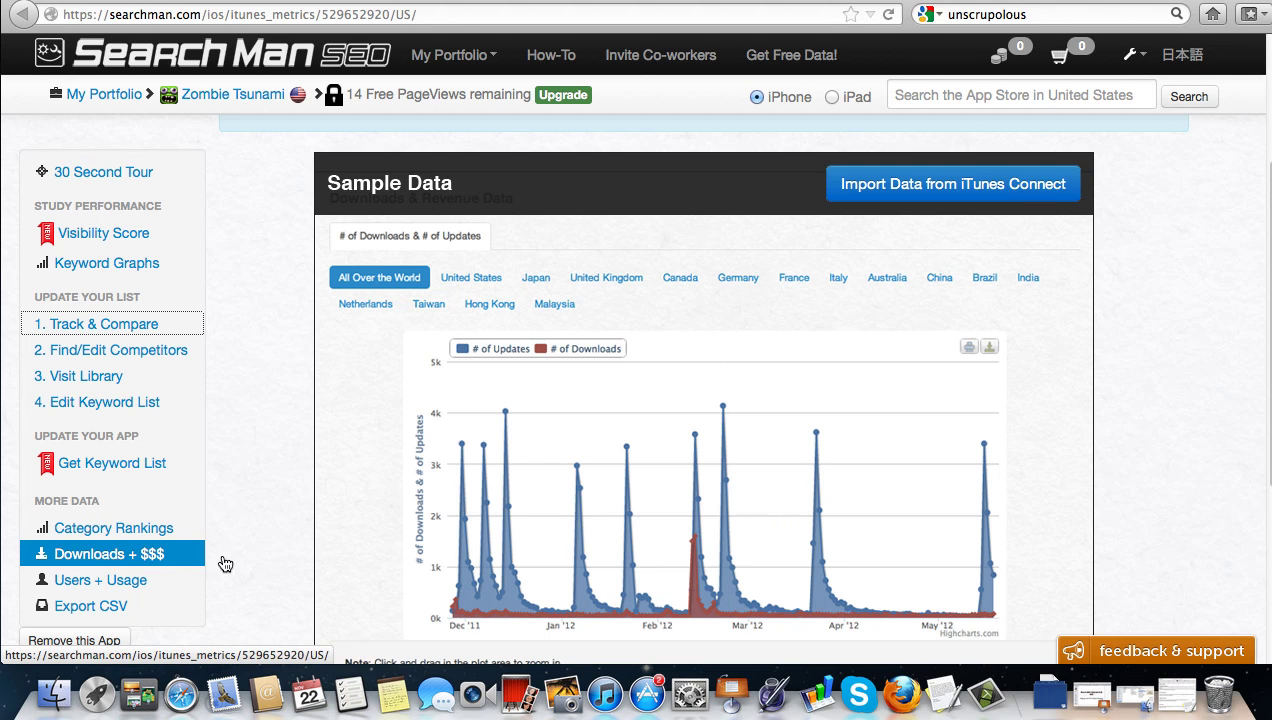
scroll(280, 500, down, 1)
scroll(310, 460, up, 3)
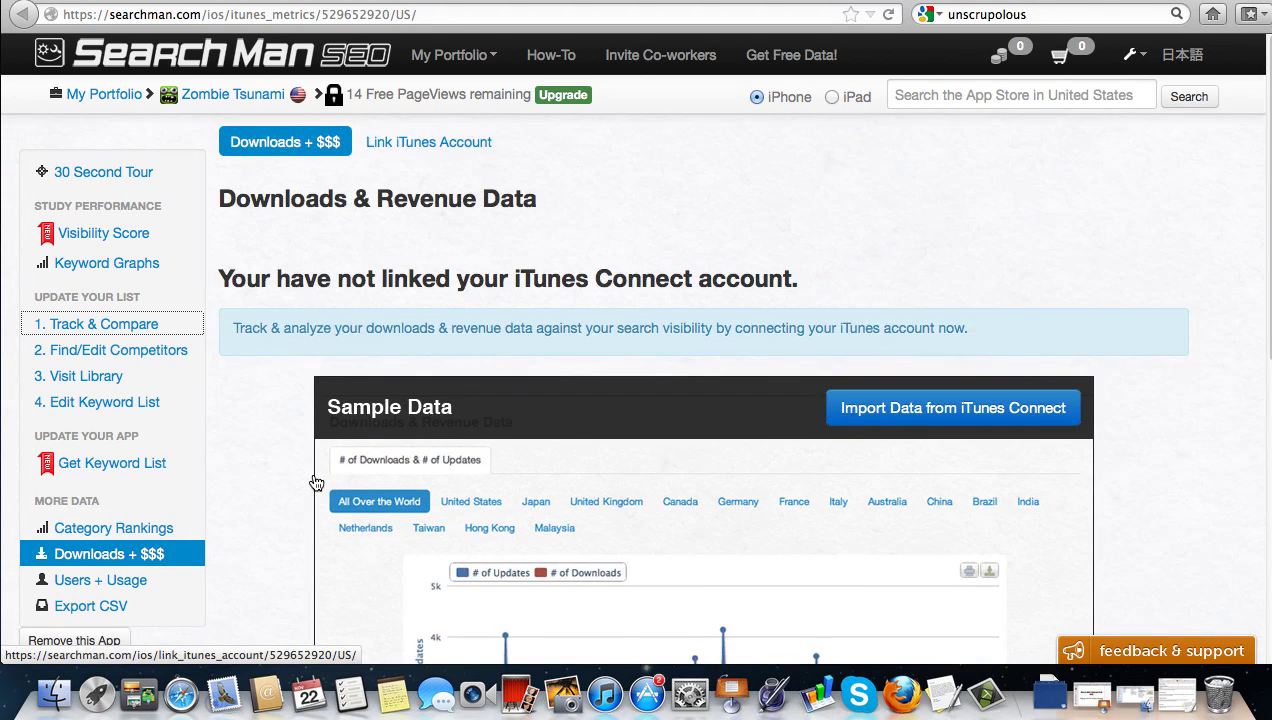
scroll(316, 483, down, 3)
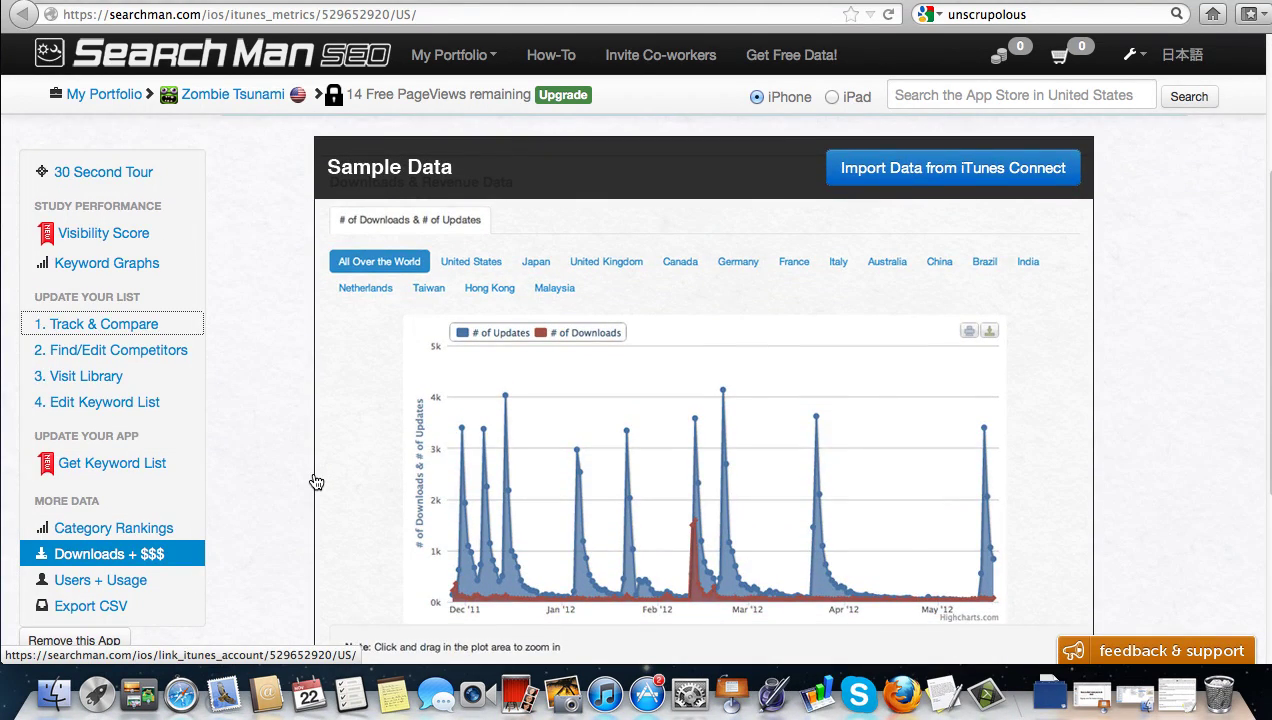
scroll(316, 483, down, 3)
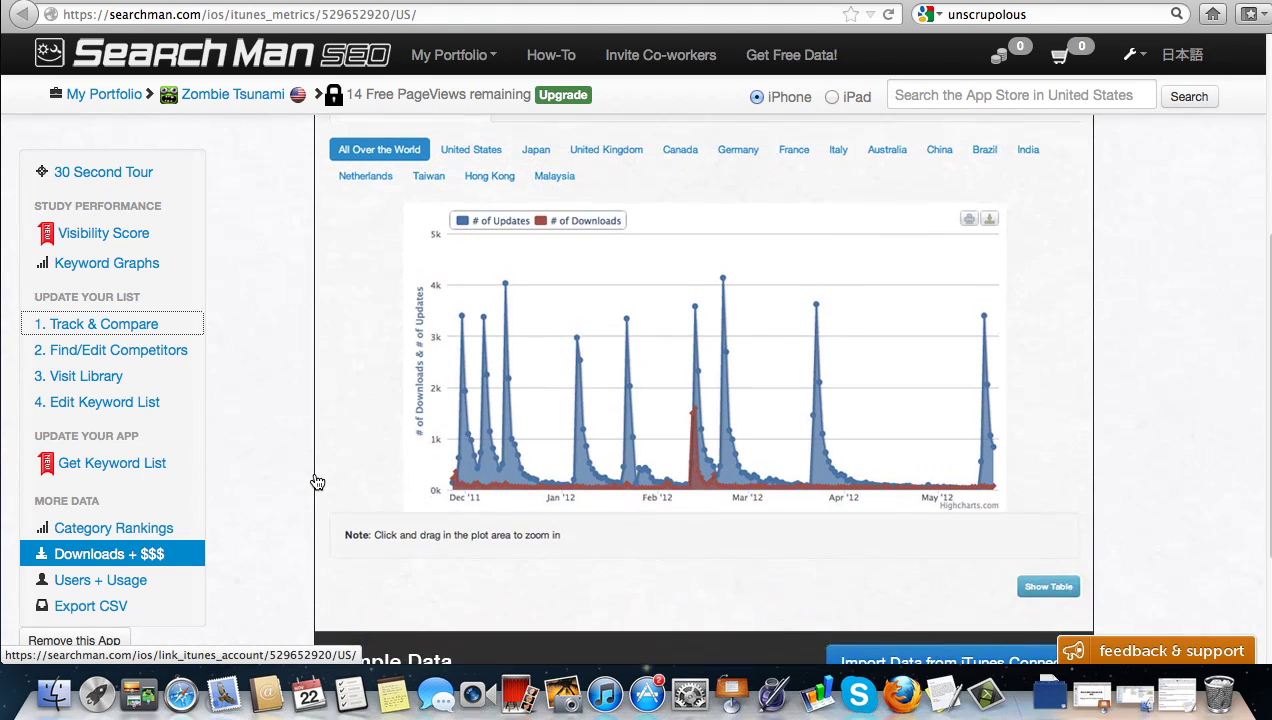
scroll(300, 372, down, 1)
scroll(302, 380, up, 1)
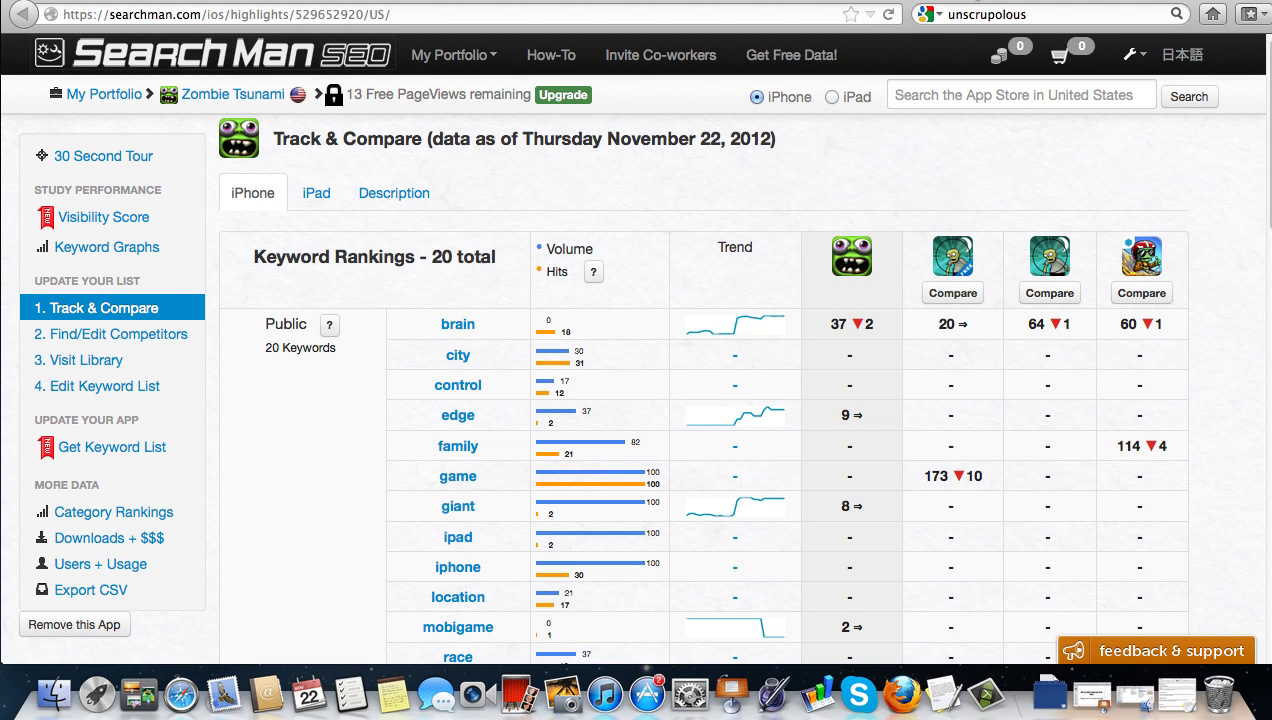
Return to the portfolio, open Zombie Tsunami's United Kingdom data and review its iPhone keyword rankings against competitors.
click(104, 94)
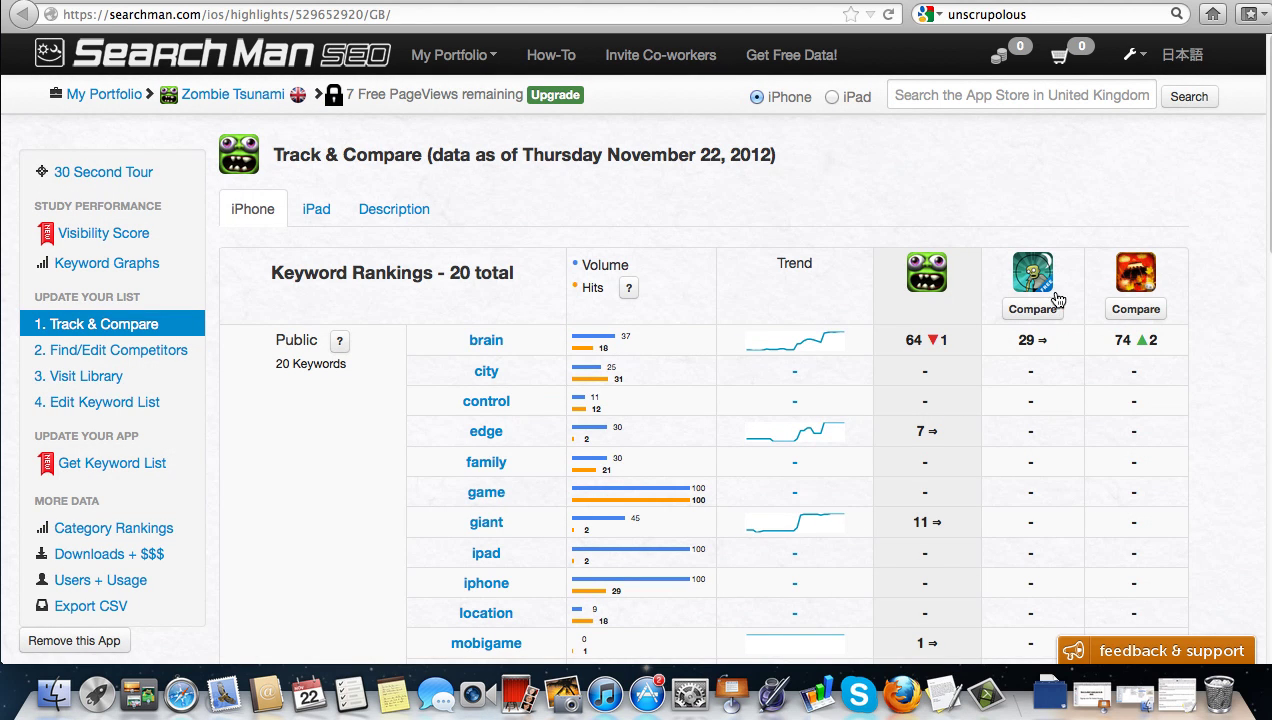
scroll(728, 414, down, 2)
scroll(986, 358, up, 2)
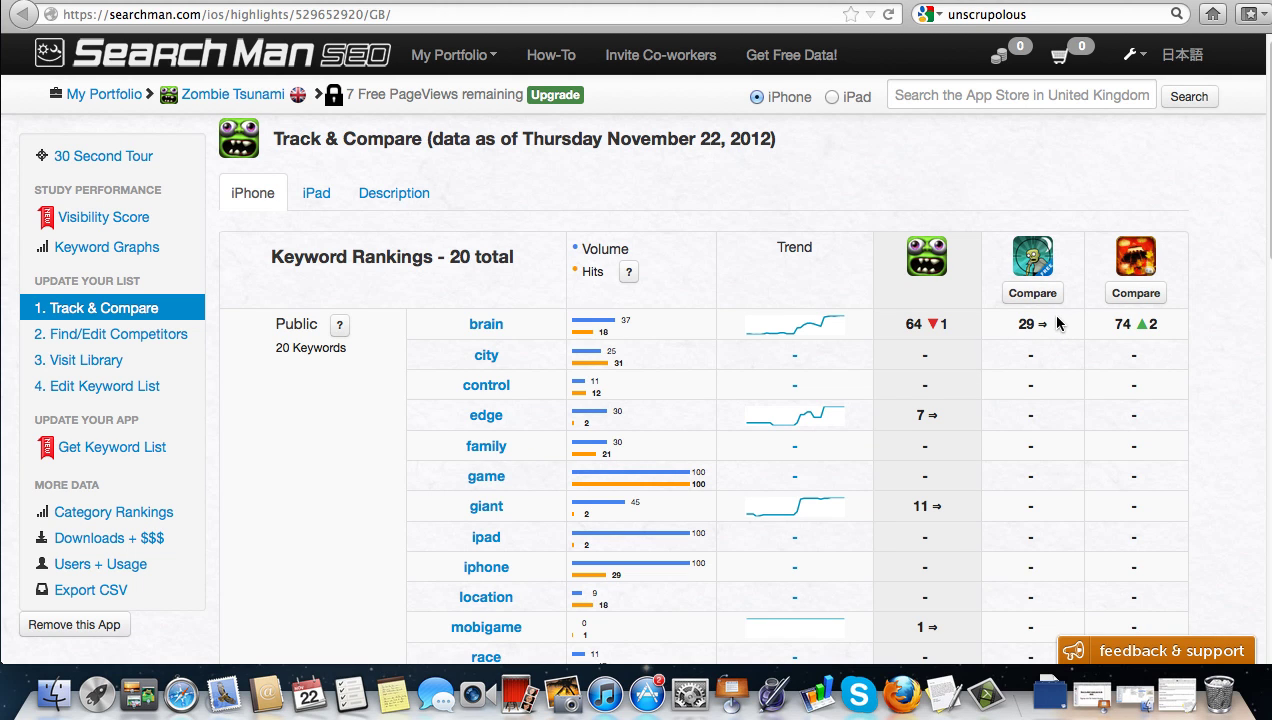
scroll(1045, 322, down, 5)
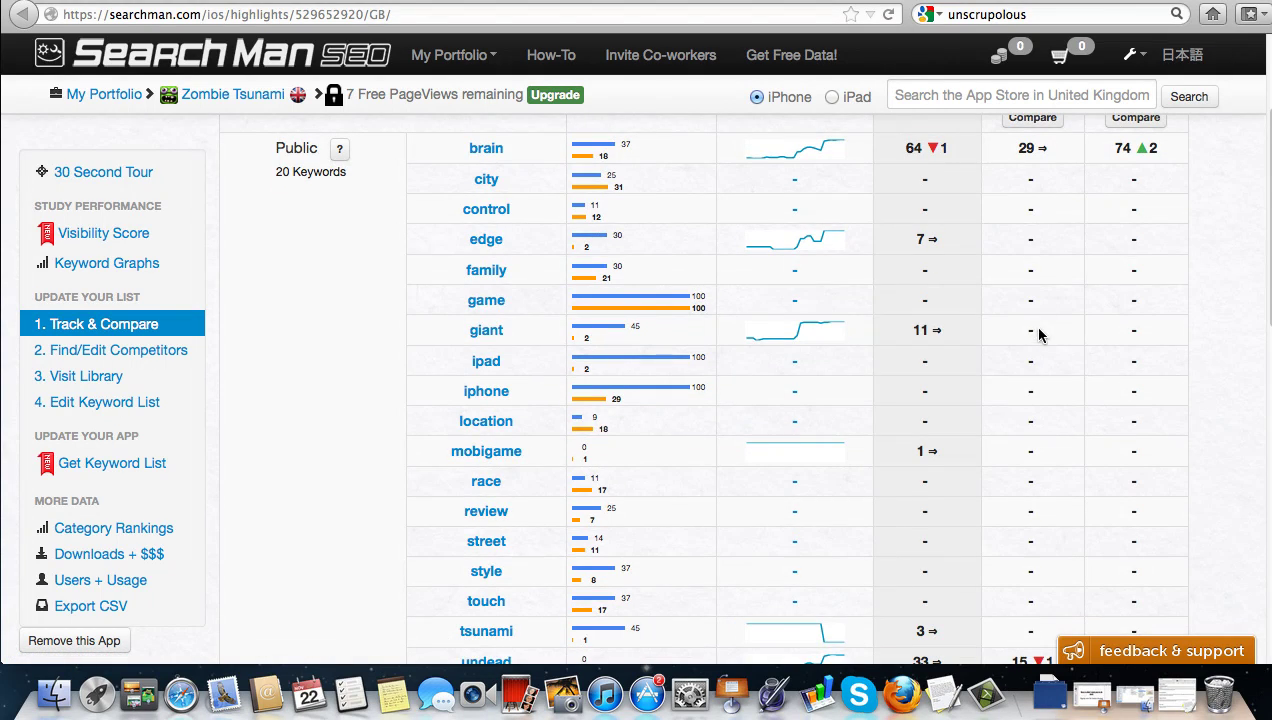
scroll(1008, 284, up, 5)
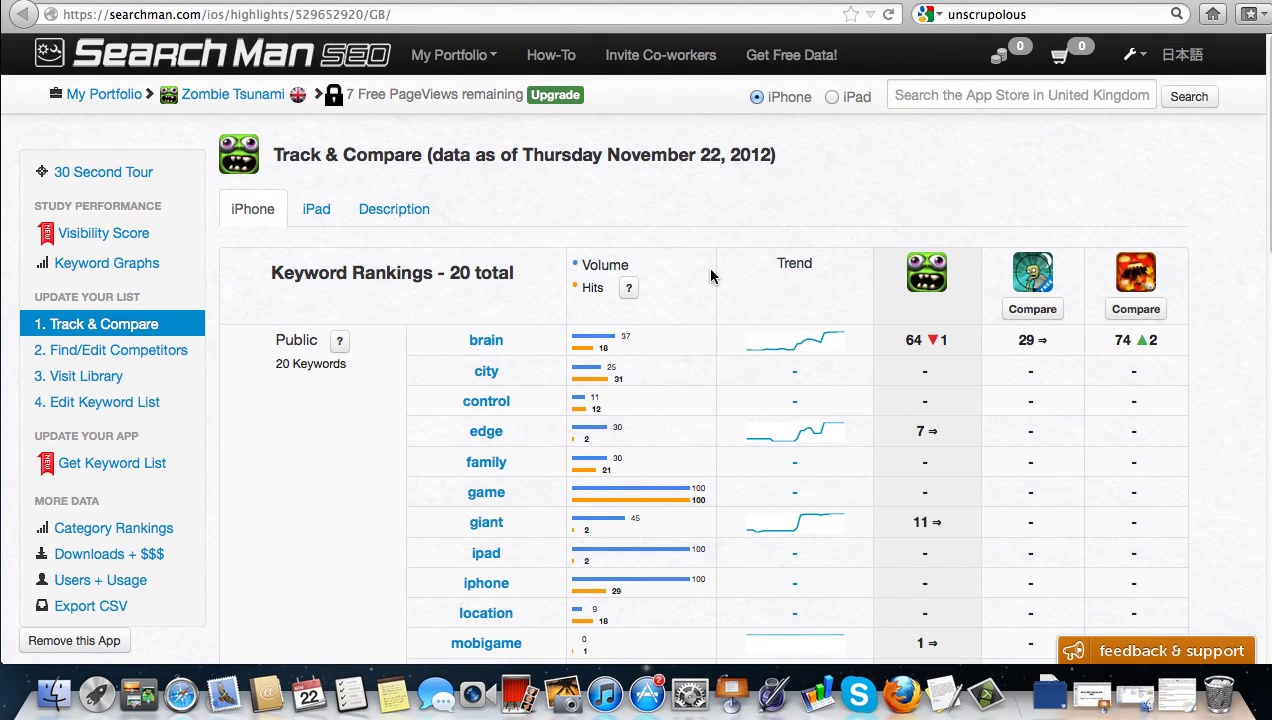